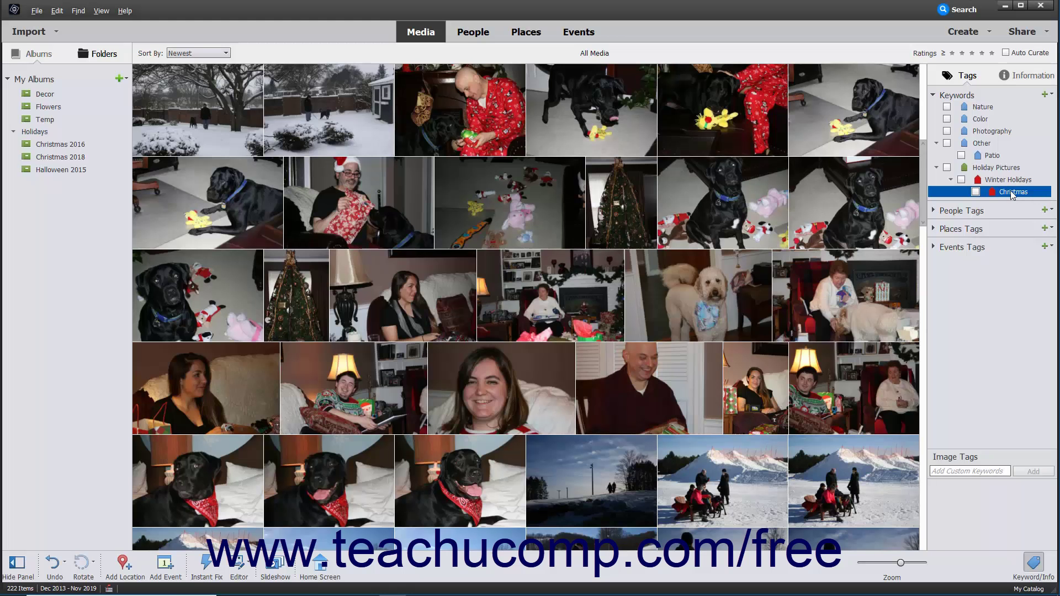
Tag the four top-row holiday photos with the Christmas keyword under Holiday Pictures > Winter Holidays.
{"action": "left_click", "coordinate": [1008, 171]}
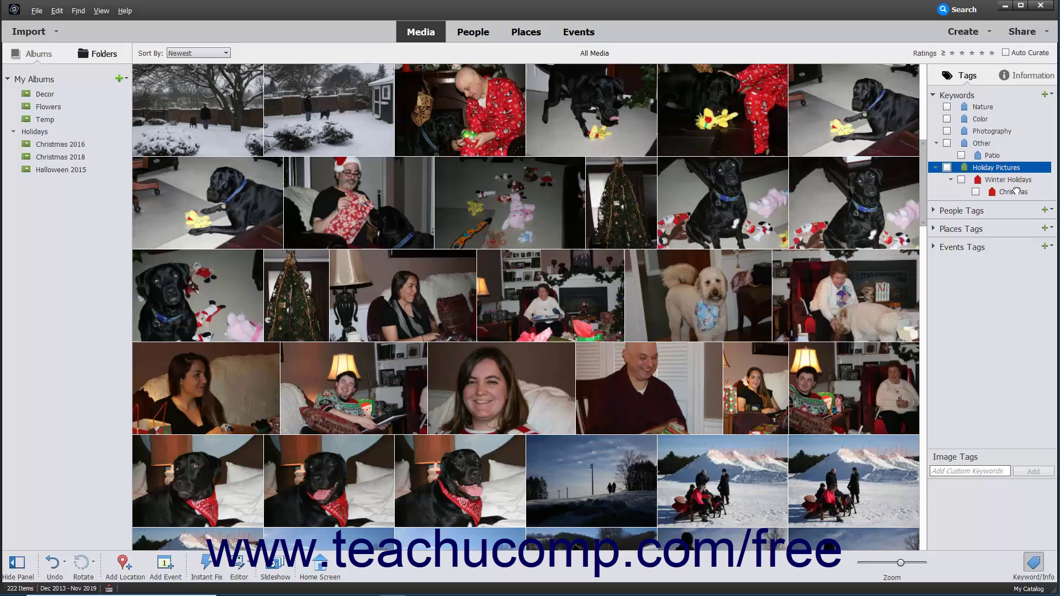
{"action": "left_click", "coordinate": [1008, 181]}
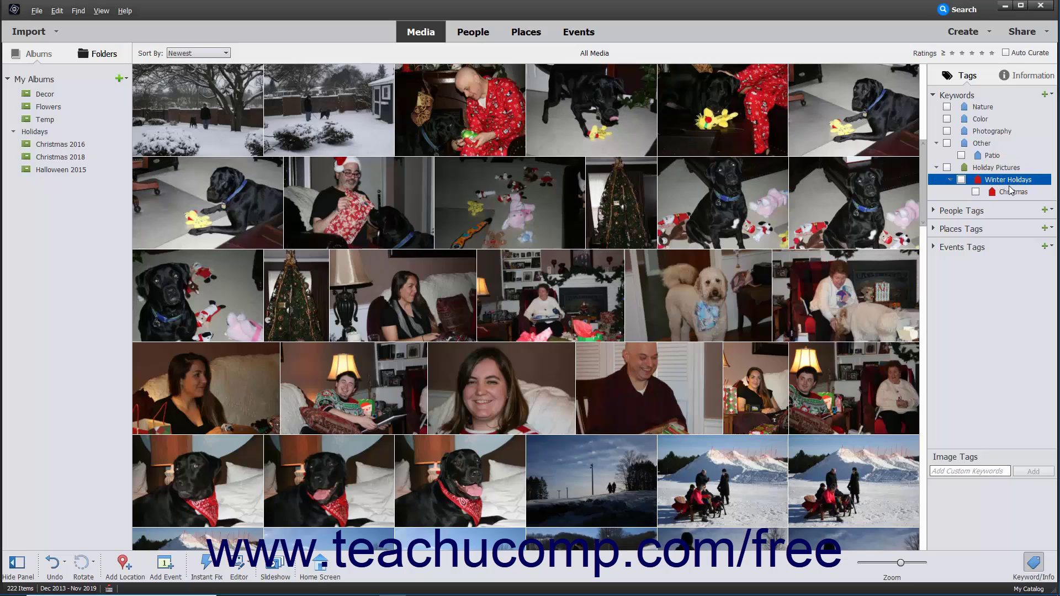
{"action": "left_click", "coordinate": [1011, 193]}
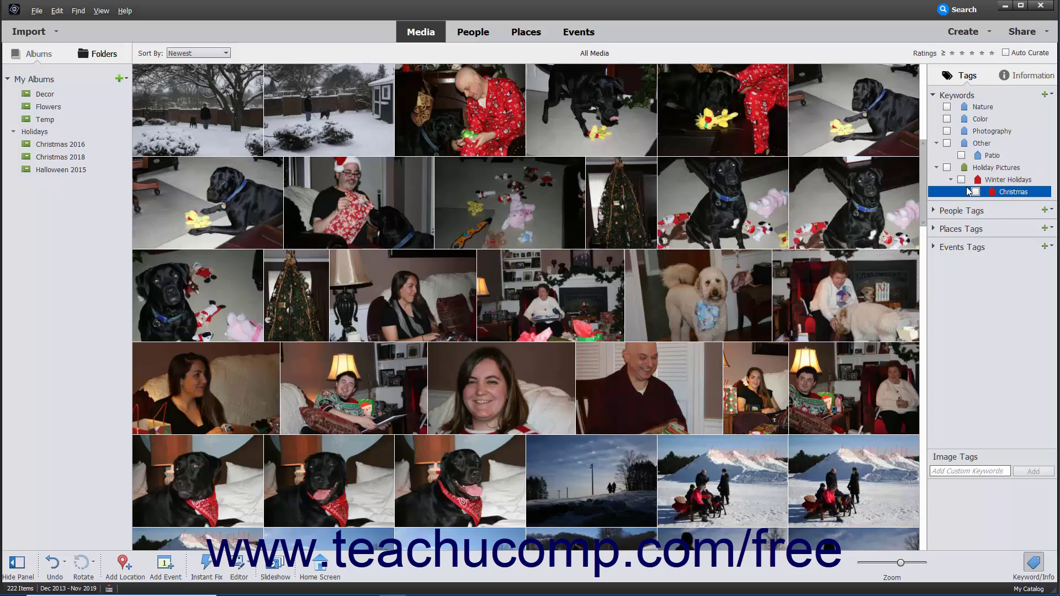
{"action": "left_click", "coordinate": [495, 140]}
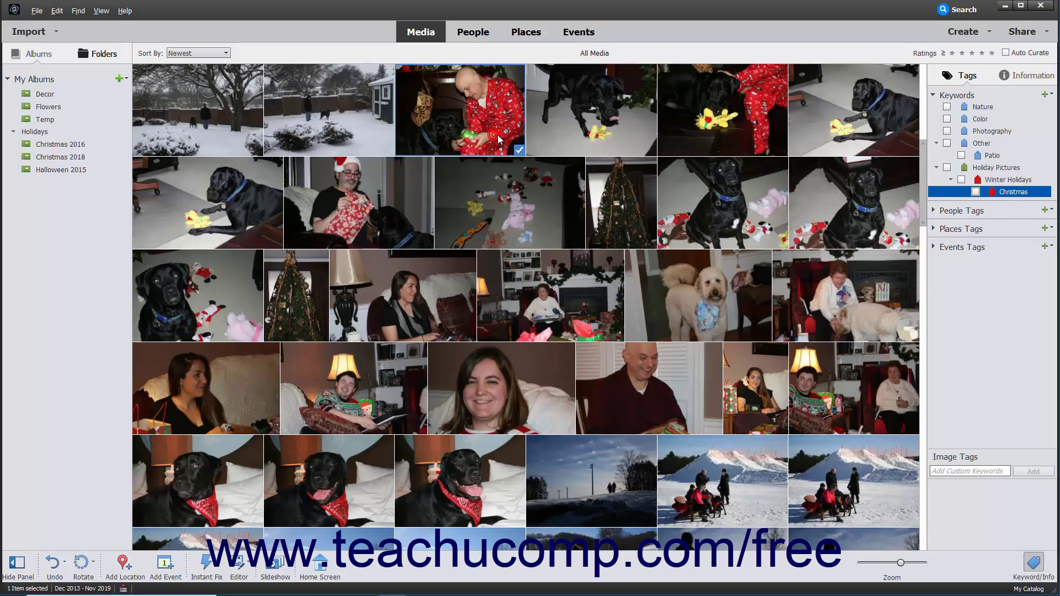
{"action": "left_click", "coordinate": [828, 134], "text": "shift"}
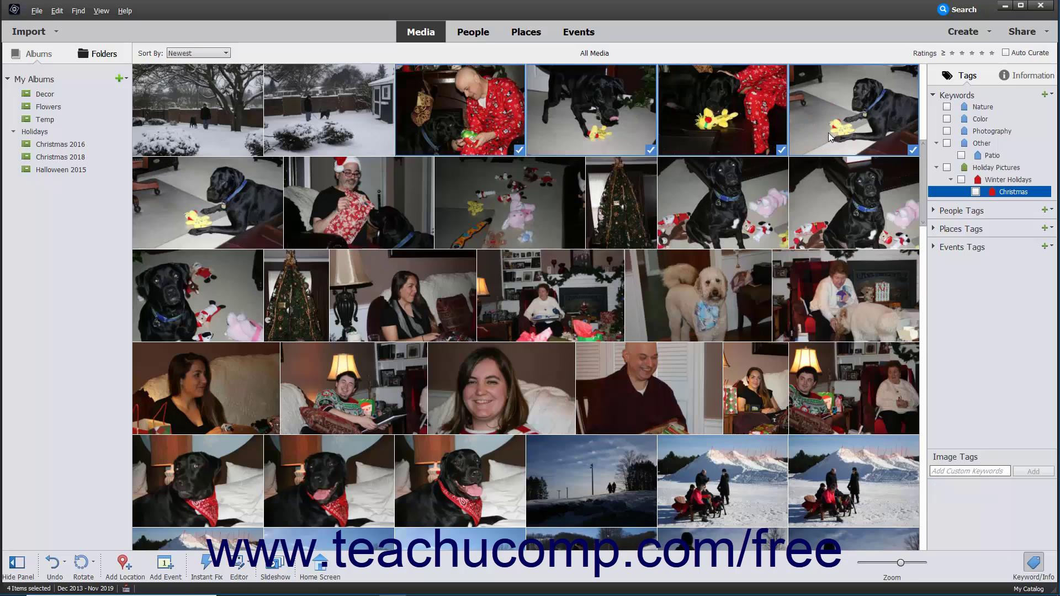
{"action": "left_click_drag", "start_coordinate": [828, 133], "coordinate": [994, 195]}
Drag the Christmas tag onto the row-2 dog photo, then select five second-row photos.
{"action": "left_click_drag", "start_coordinate": [993, 195], "coordinate": [255, 210]}
{"action": "left_click_drag", "start_coordinate": [255, 209], "coordinate": [256, 208]}
{"action": "left_click", "coordinate": [326, 200]}
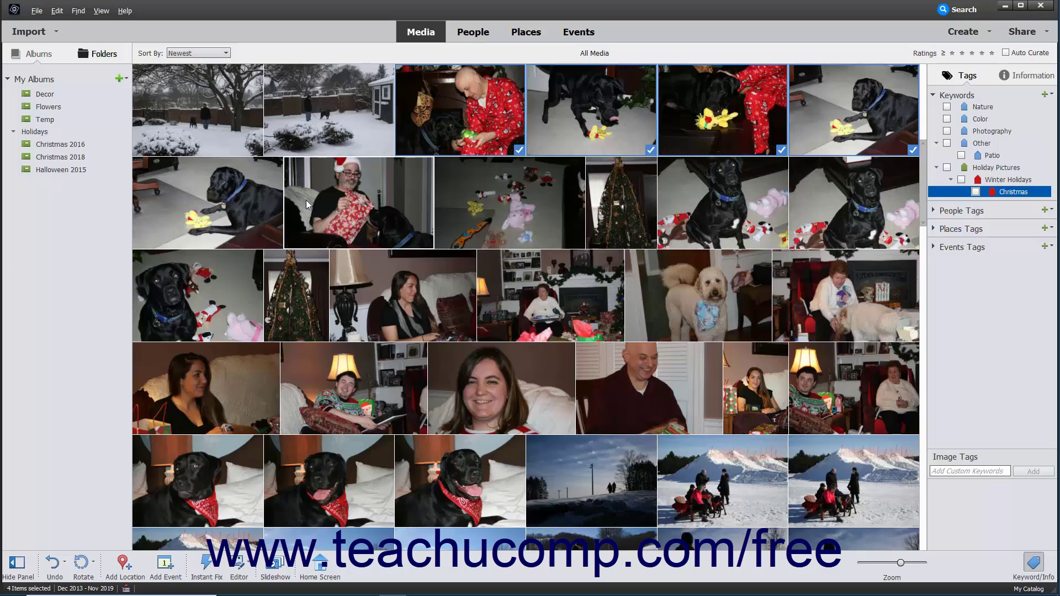
{"action": "left_click", "coordinate": [844, 195], "text": "shift"}
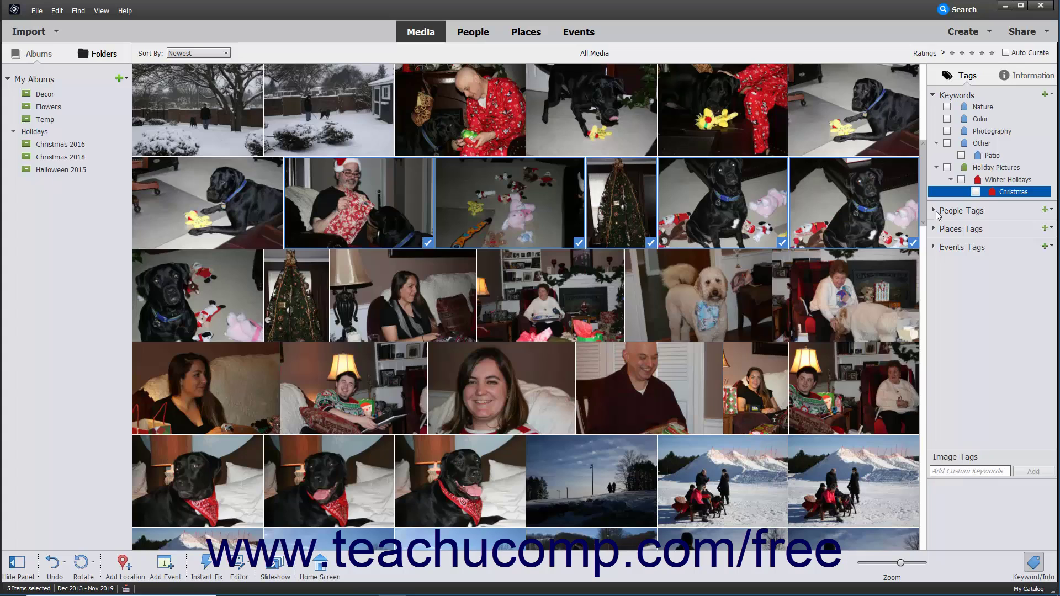
Apply the Christmas keyword to the five selected second-row photos with Apply to selected Media.
{"action": "right_click", "coordinate": [1005, 192]}
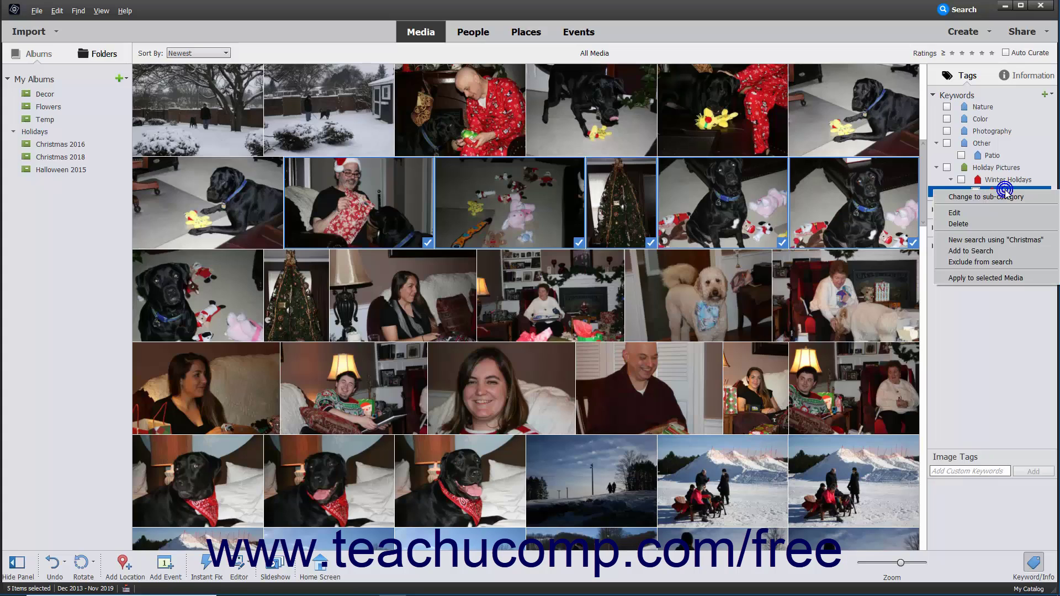
{"action": "left_click", "coordinate": [995, 279]}
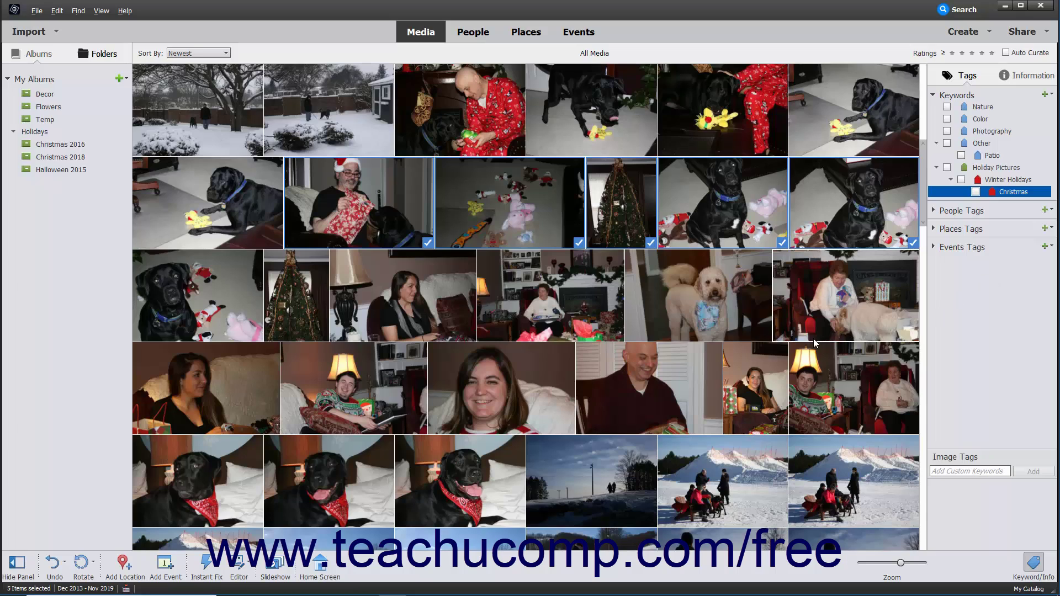
Give a fourth-row Christmas photo a 4-star rating.
{"action": "right_click", "coordinate": [741, 391]}
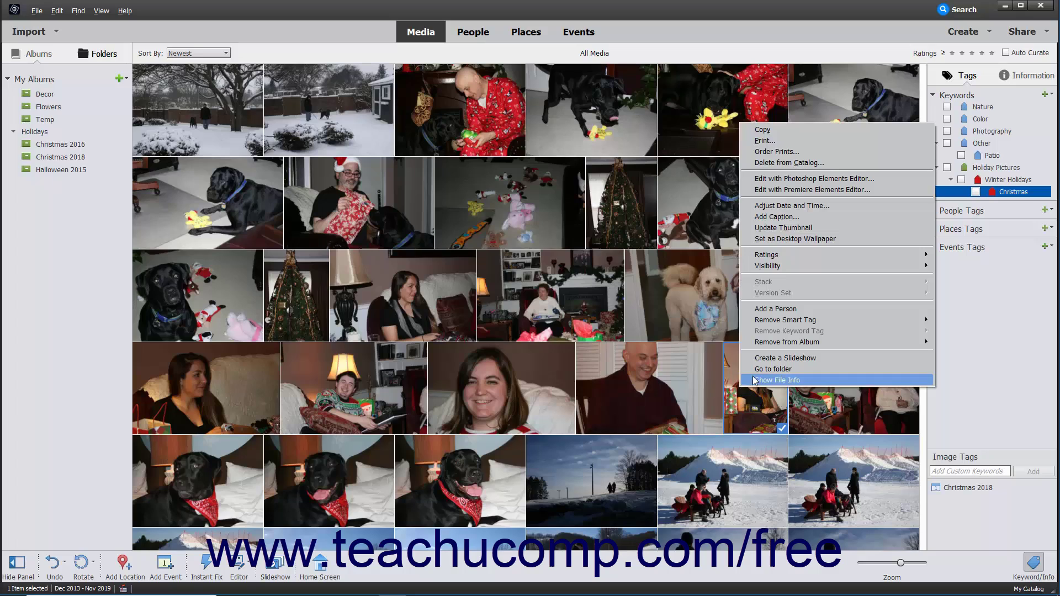
{"action": "mouse_move", "coordinate": [780, 258]}
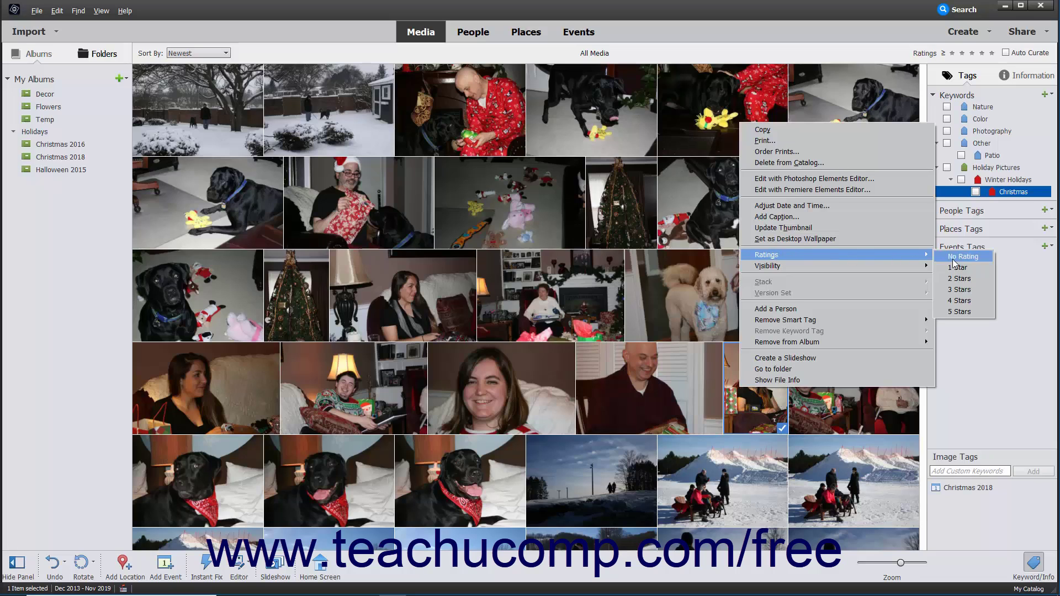
{"action": "left_click", "coordinate": [971, 307]}
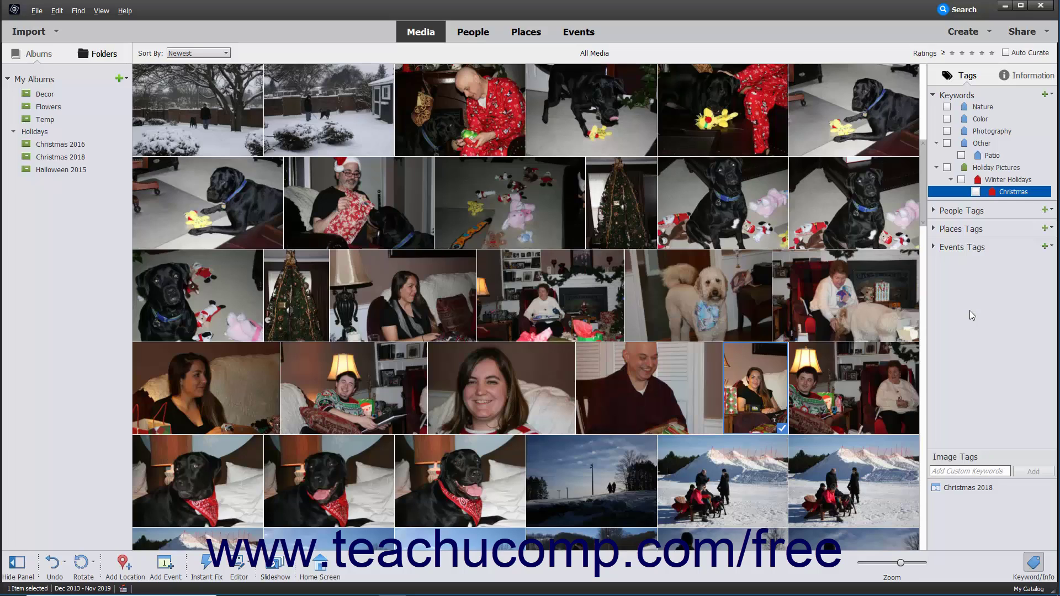
Rate the last row-2 dog photo 3 stars and set the rating filter's comparison option.
{"action": "right_click", "coordinate": [876, 221]}
{"action": "mouse_move", "coordinate": [911, 353]}
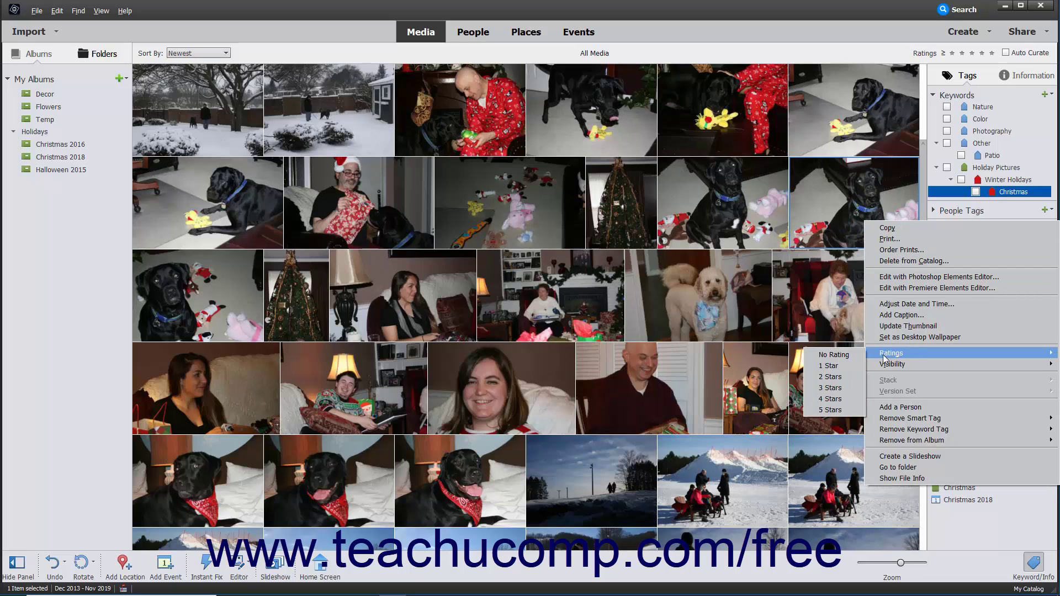
{"action": "left_click", "coordinate": [832, 388]}
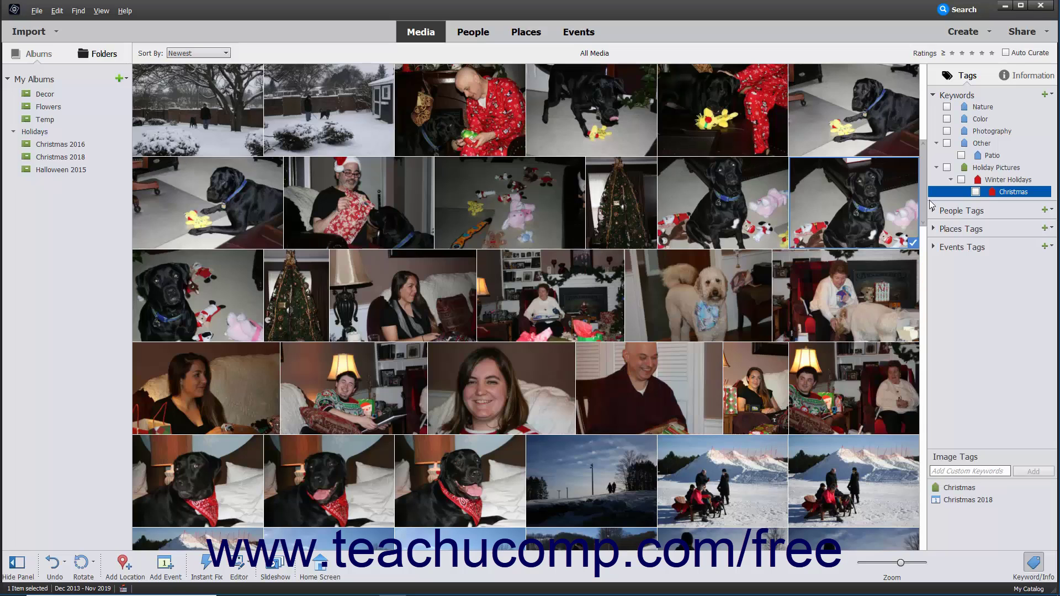
{"action": "left_click", "coordinate": [944, 53]}
{"action": "left_click", "coordinate": [946, 61]}
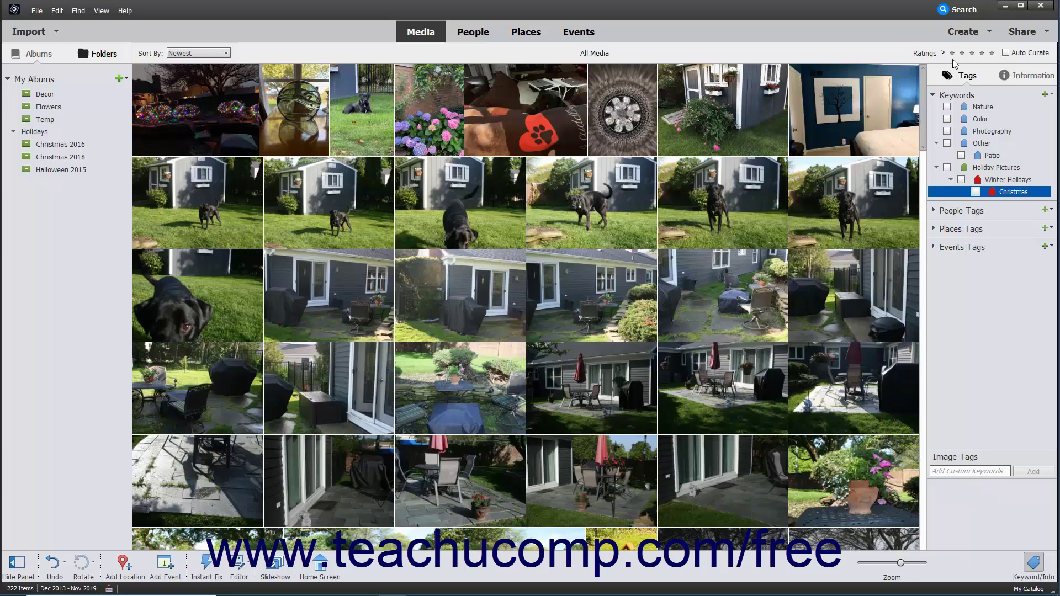
{"action": "left_click", "coordinate": [973, 53]}
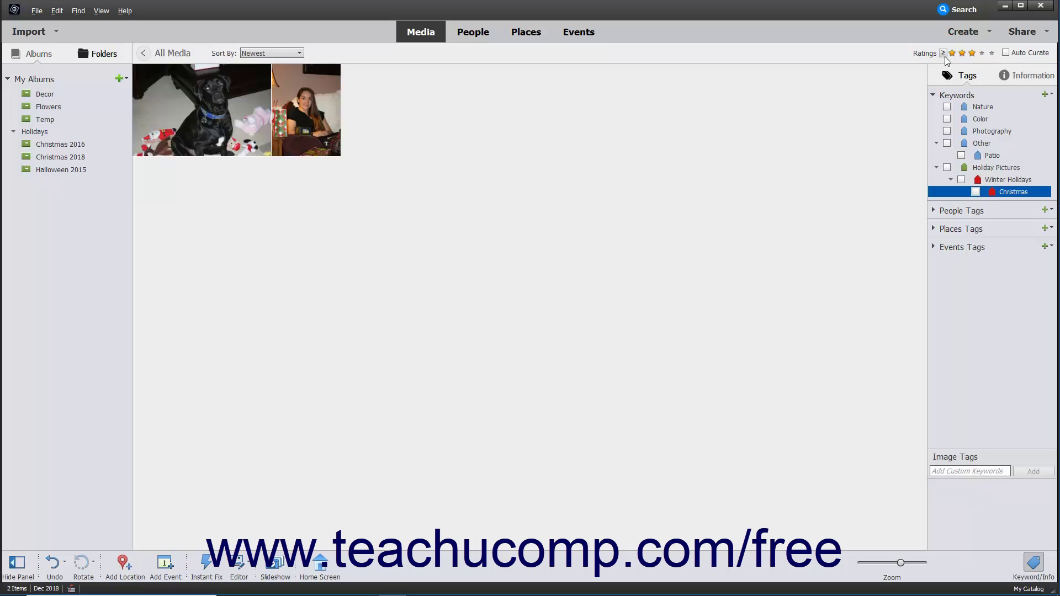
{"action": "left_click", "coordinate": [182, 57]}
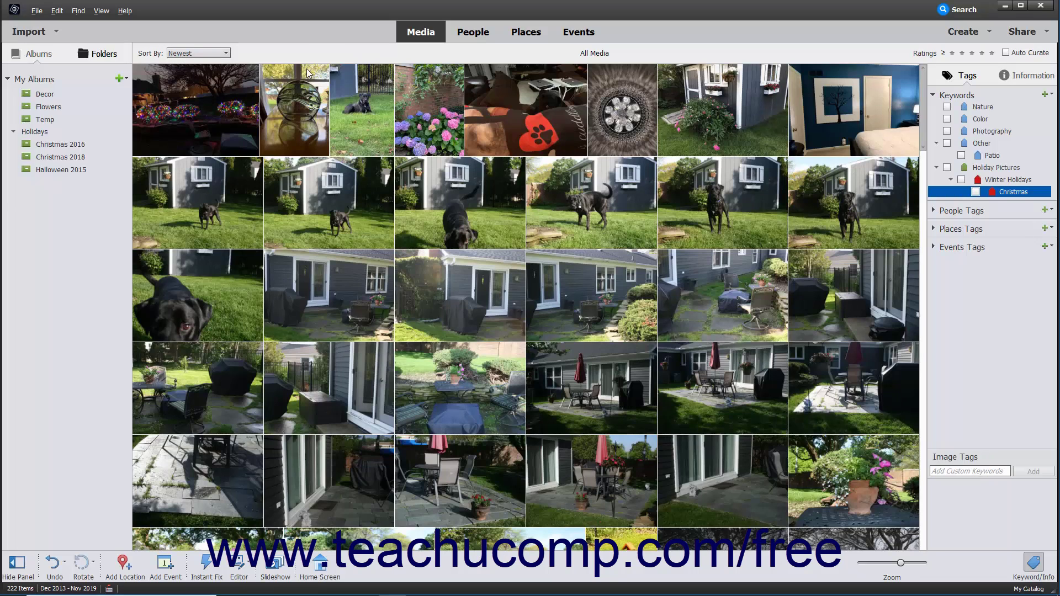
{"action": "left_click", "coordinate": [1015, 55]}
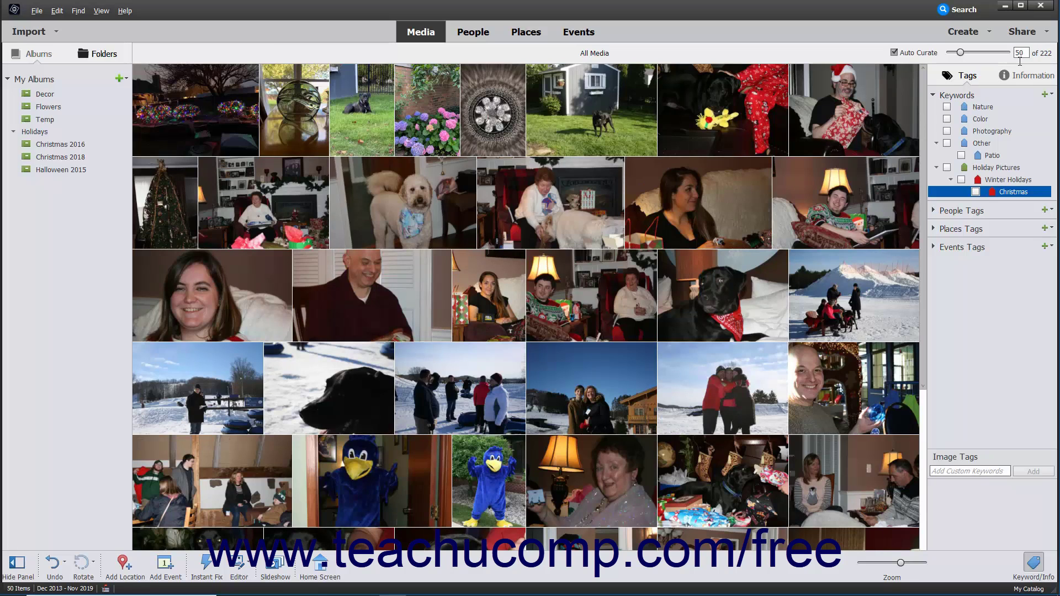
{"action": "left_click", "coordinate": [1026, 53]}
{"action": "double_click", "coordinate": [1026, 53]}
{"action": "key", "text": "BackSpace"}
{"action": "type", "text": "25"}
{"action": "key", "text": "Return"}
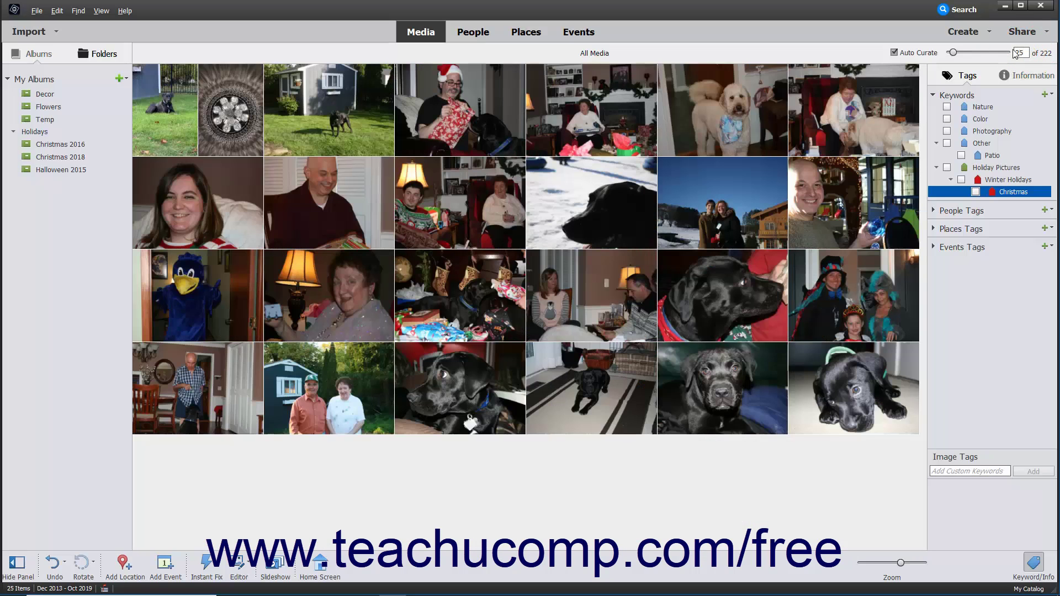
{"action": "left_click", "coordinate": [896, 52]}
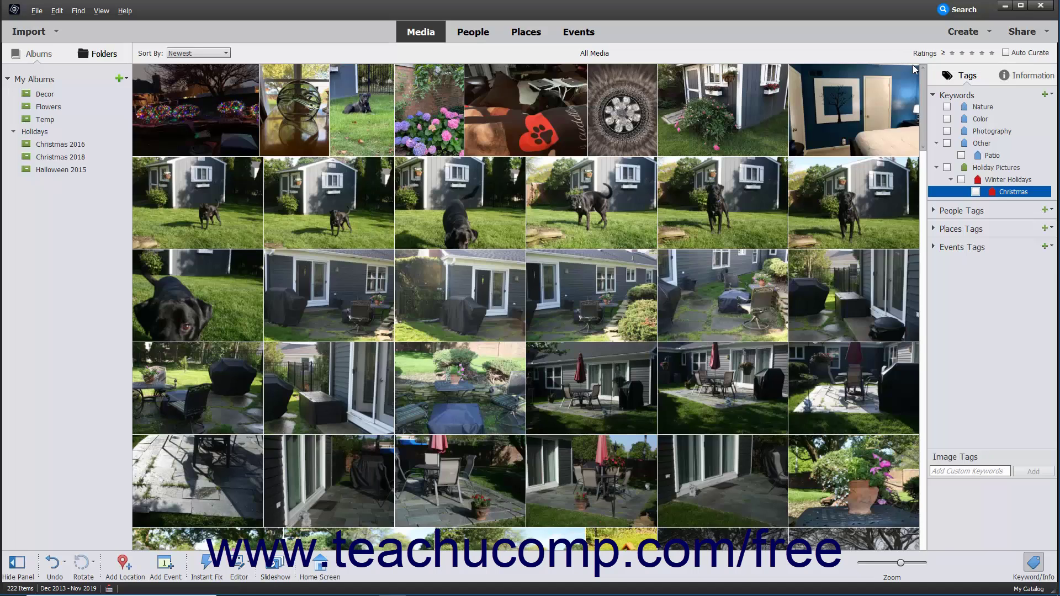
{"action": "left_click", "coordinate": [975, 192]}
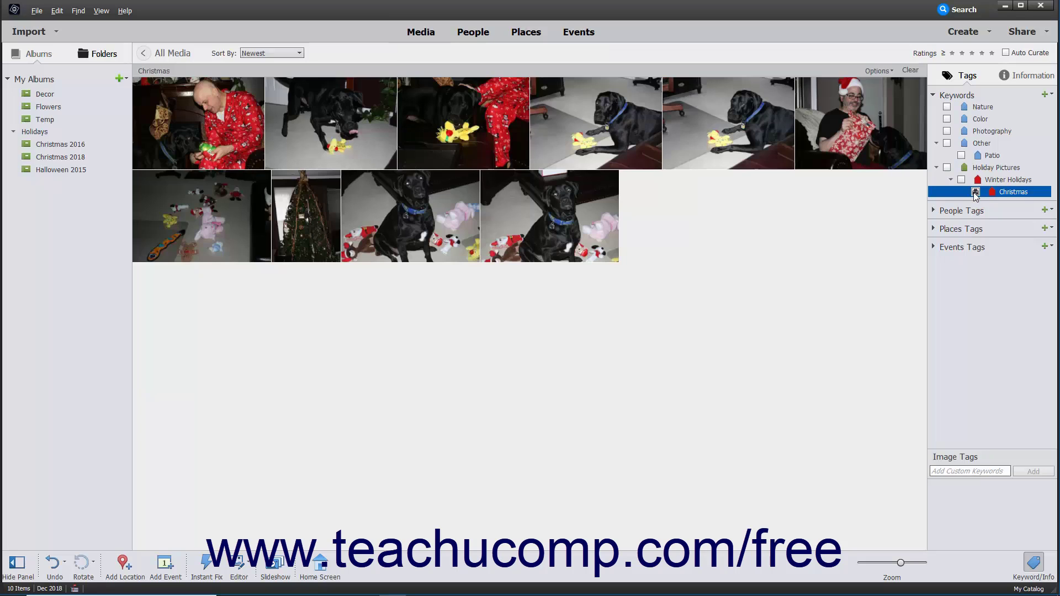
{"action": "left_click", "coordinate": [181, 55]}
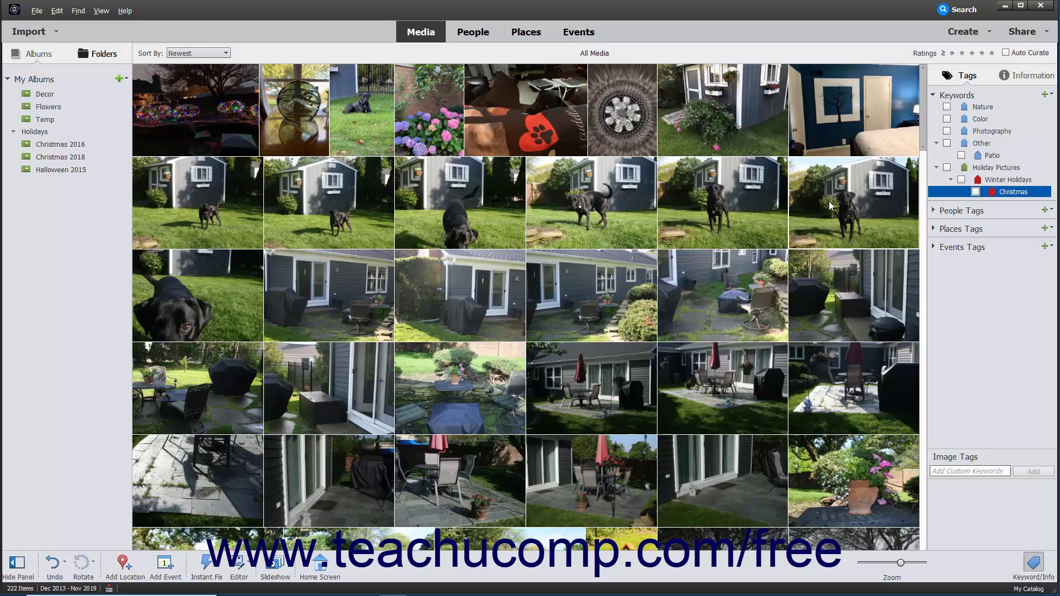
Expand People, Places and Events Tags, then filter to the 22 Christmas 2018 event photos.
{"action": "left_click", "coordinate": [933, 210]}
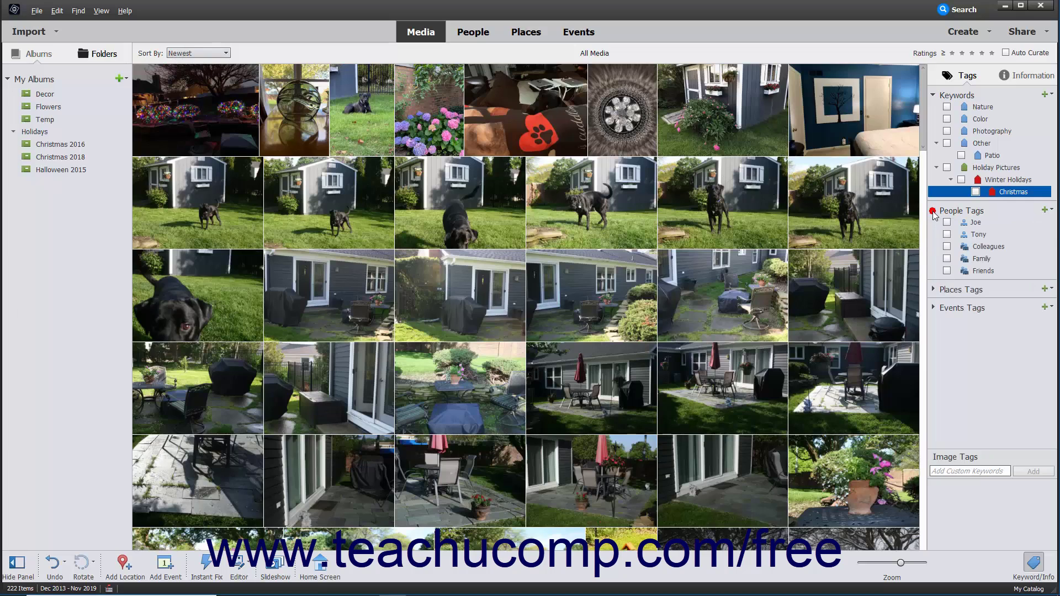
{"action": "left_click", "coordinate": [933, 289]}
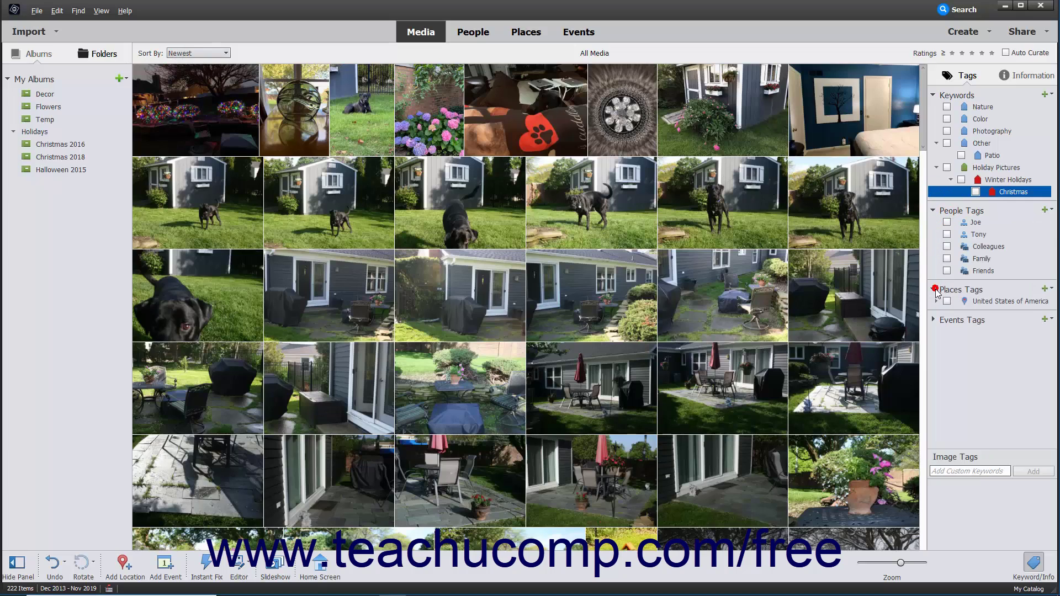
{"action": "left_click", "coordinate": [933, 320]}
{"action": "left_click", "coordinate": [946, 332]}
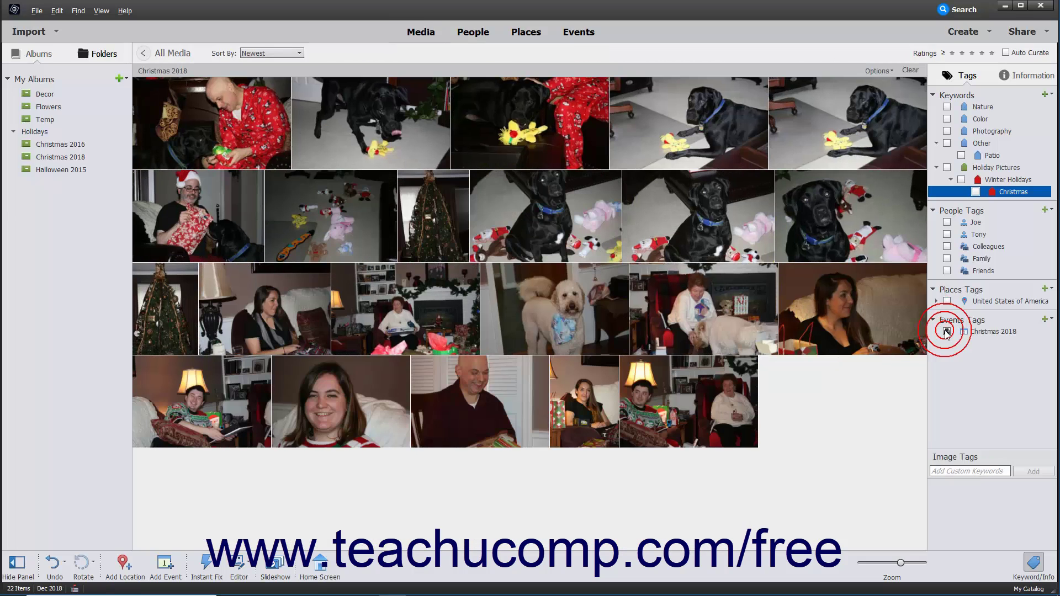